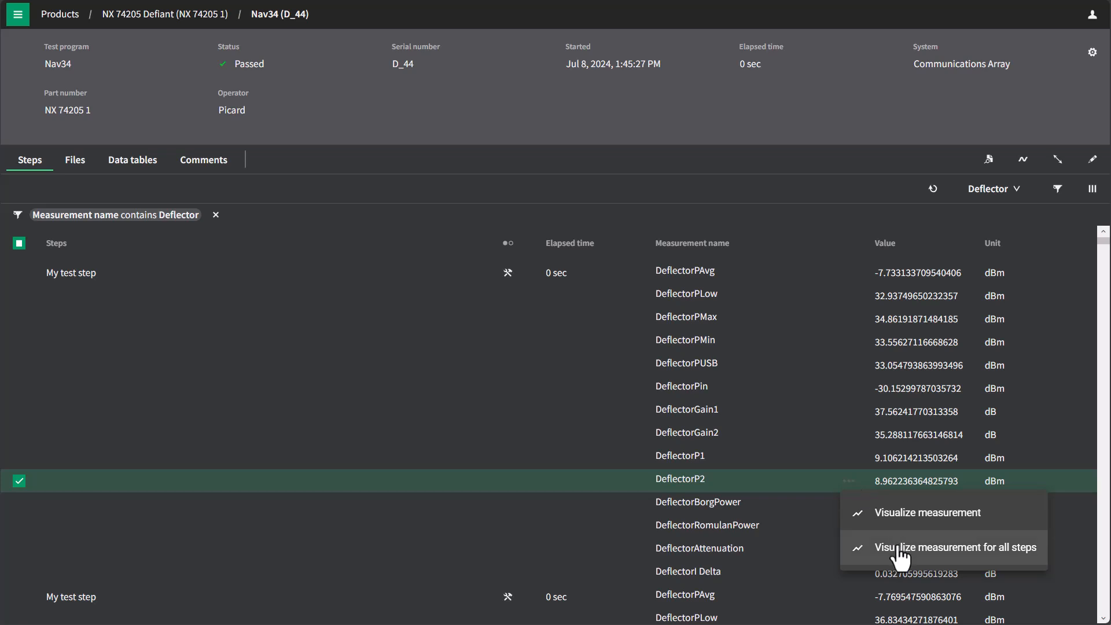
Plot the DeflectorP2 measurement for all steps, look over its distribution, and return to the result's step list
left_click(900, 550)
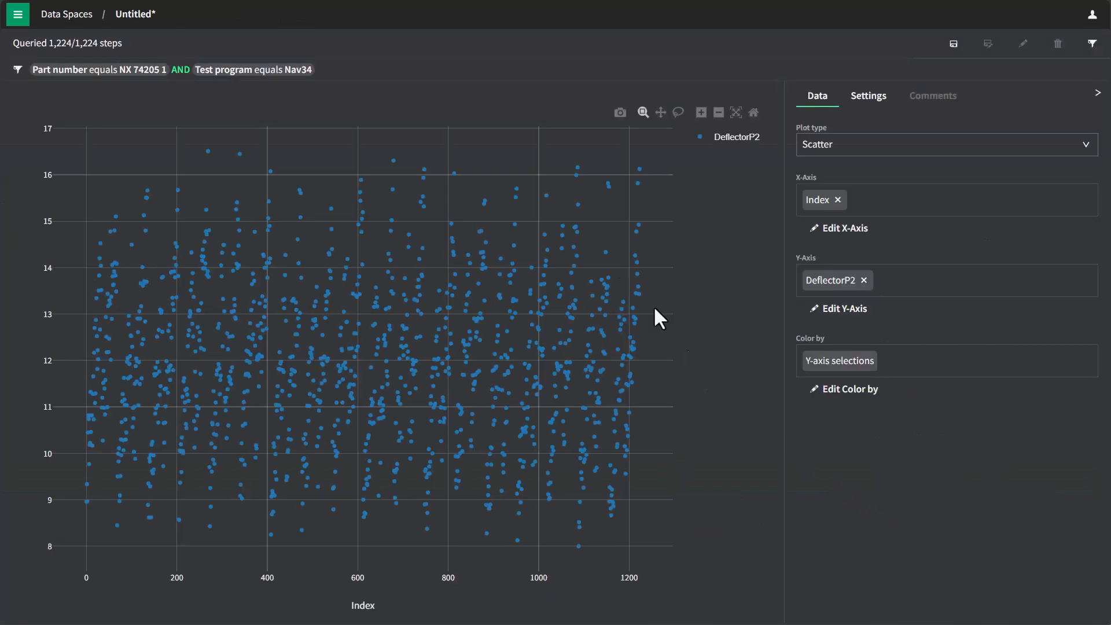
mouse_move(496, 416)
key("alt+Left")
left_click(641, 361)
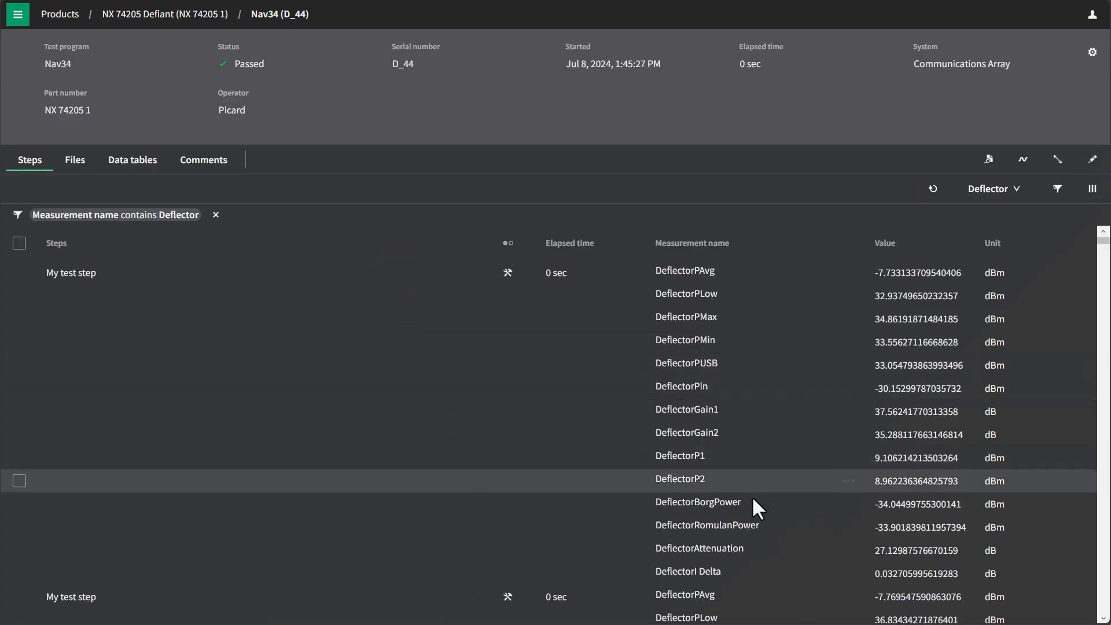
Visualize the DeflectorBorgPower measurement for all steps and examine the separated cluster of points
right_click(848, 508)
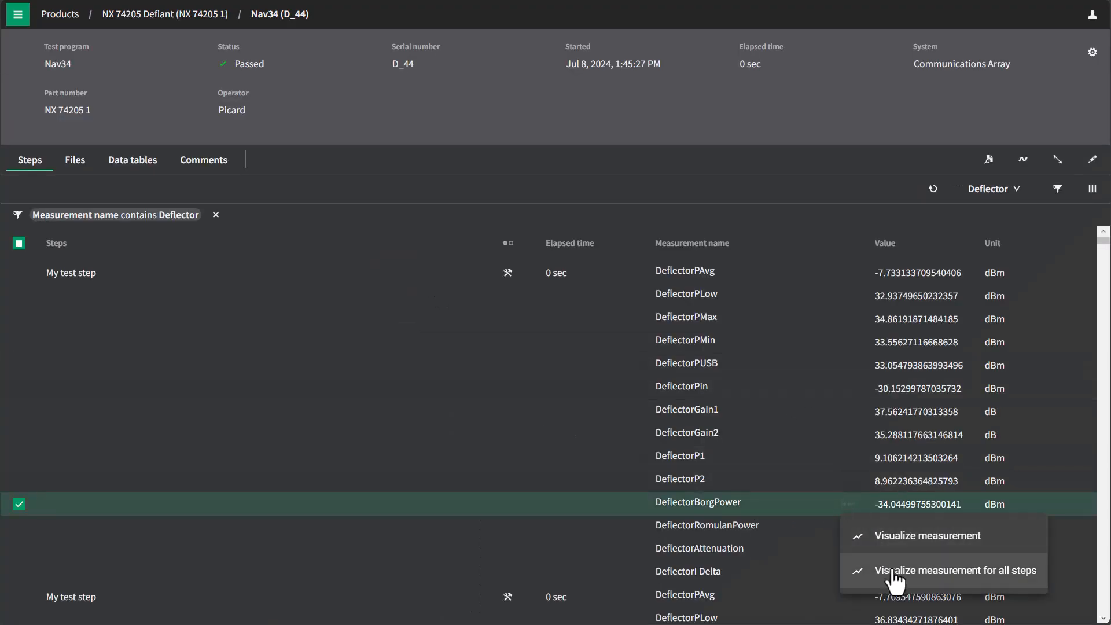
left_click(893, 571)
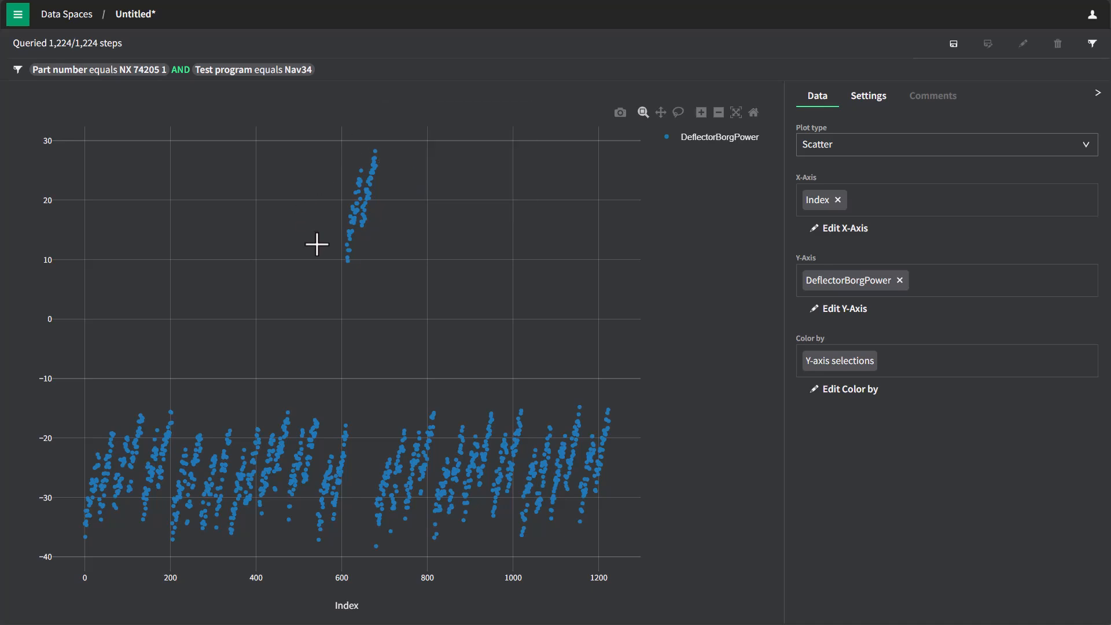
mouse_move(375, 174)
Change the DeflectorBorgPower plot to a Violin plot and remove Index from the X-axis
left_click(854, 158)
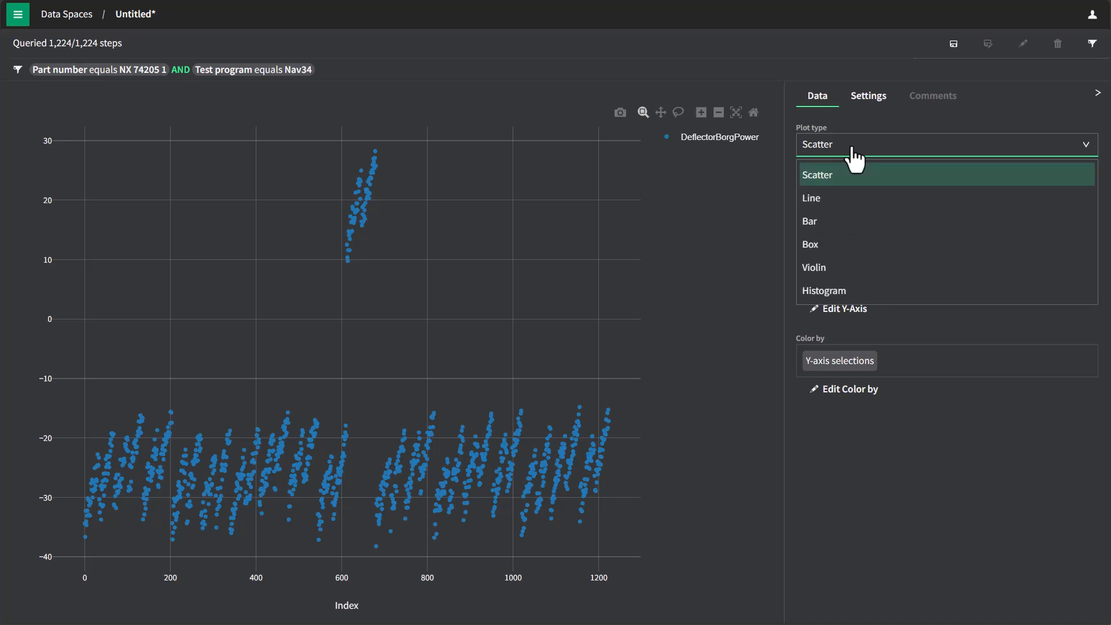
left_click(822, 270)
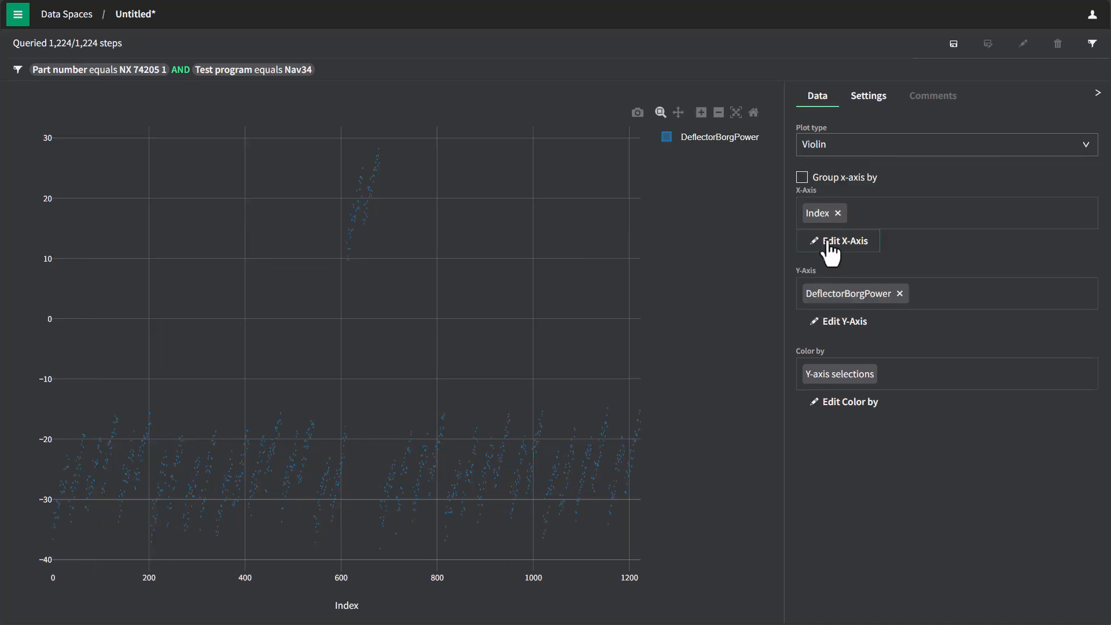
left_click(838, 213)
mouse_move(412, 240)
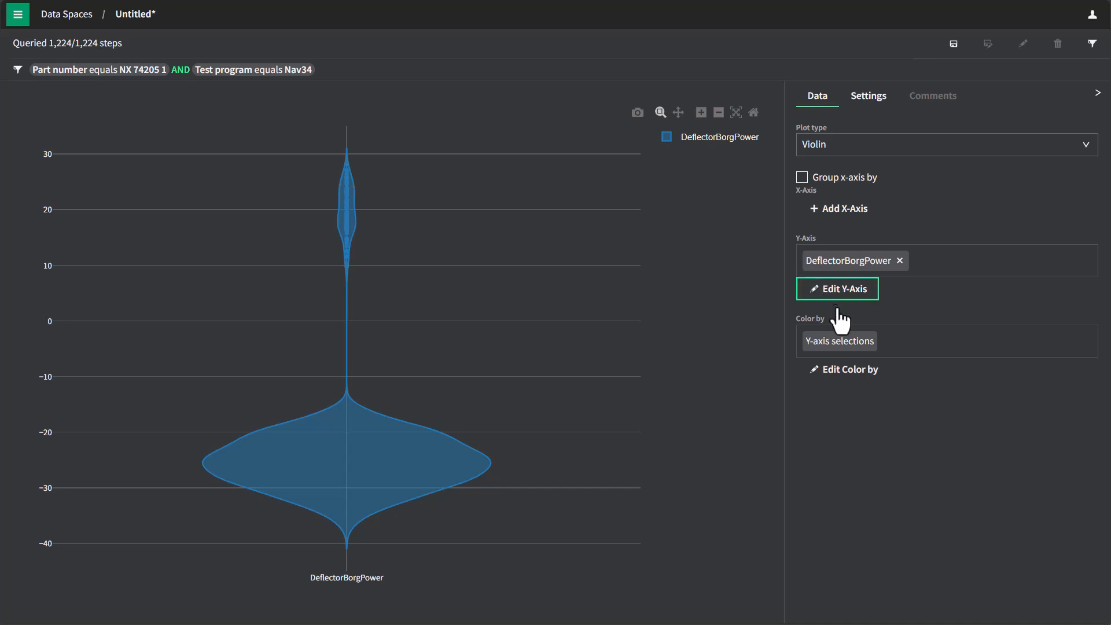
Color the violin plot by the Serial number result metadata instead of the Y-axis selections
left_click(843, 372)
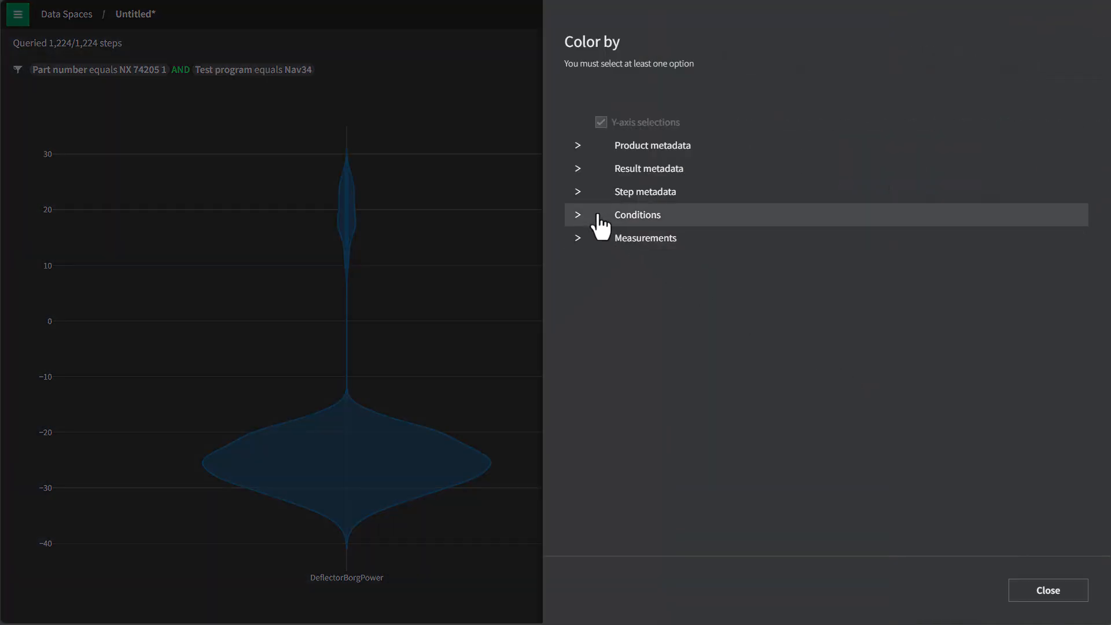
left_click(578, 171)
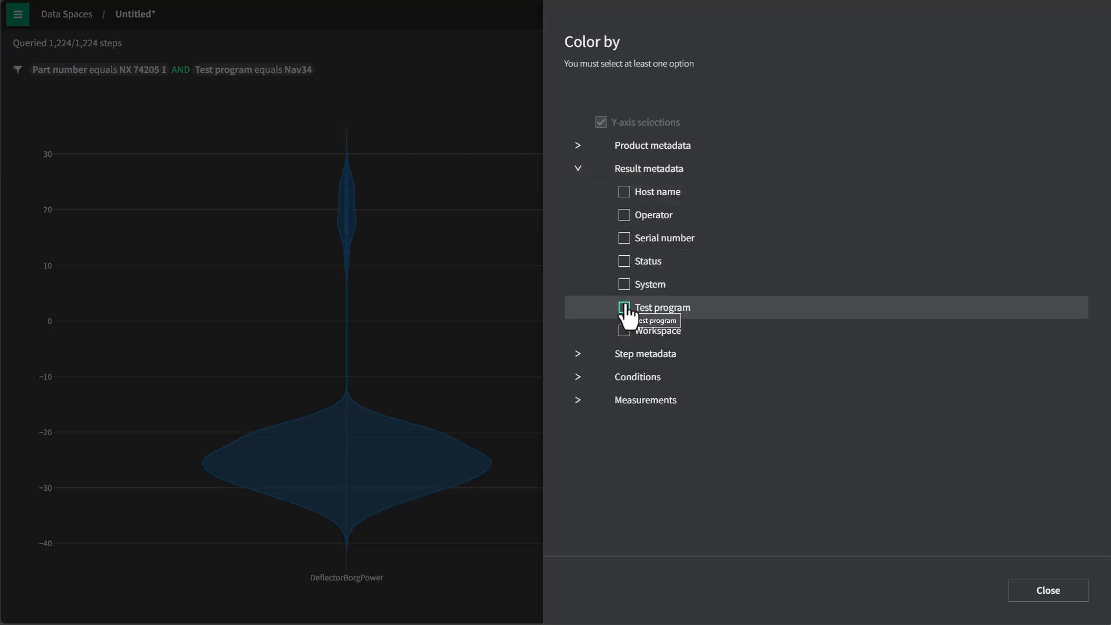
left_click(624, 239)
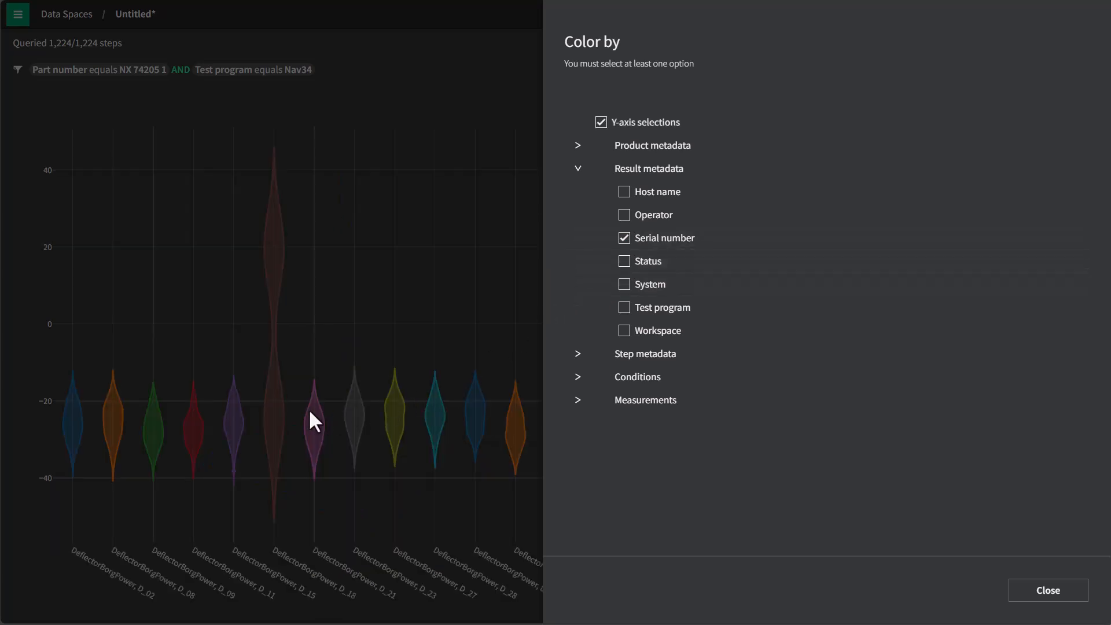
left_click(601, 122)
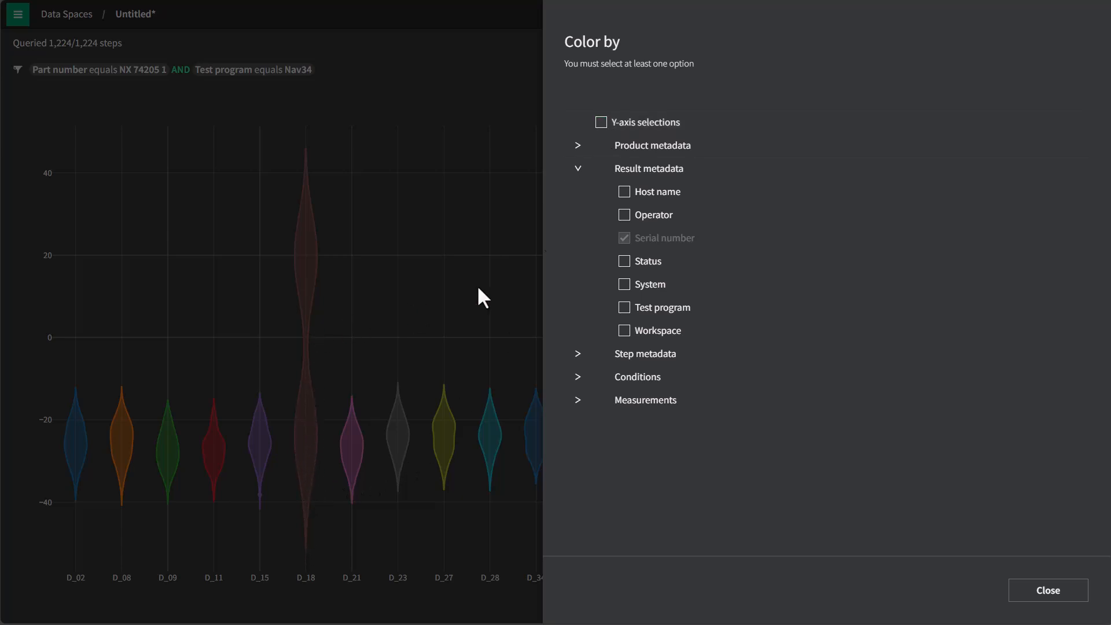
Try adding Operator and Host name, one at a time, to the serial-number coloring to compare the splits
left_click(625, 214)
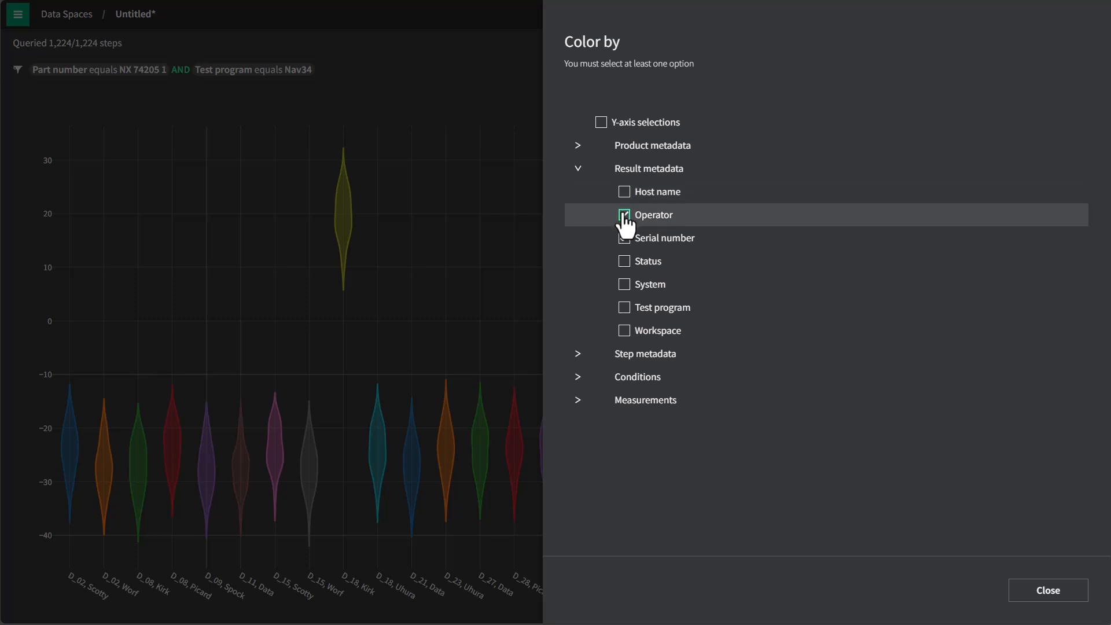
left_click(625, 216)
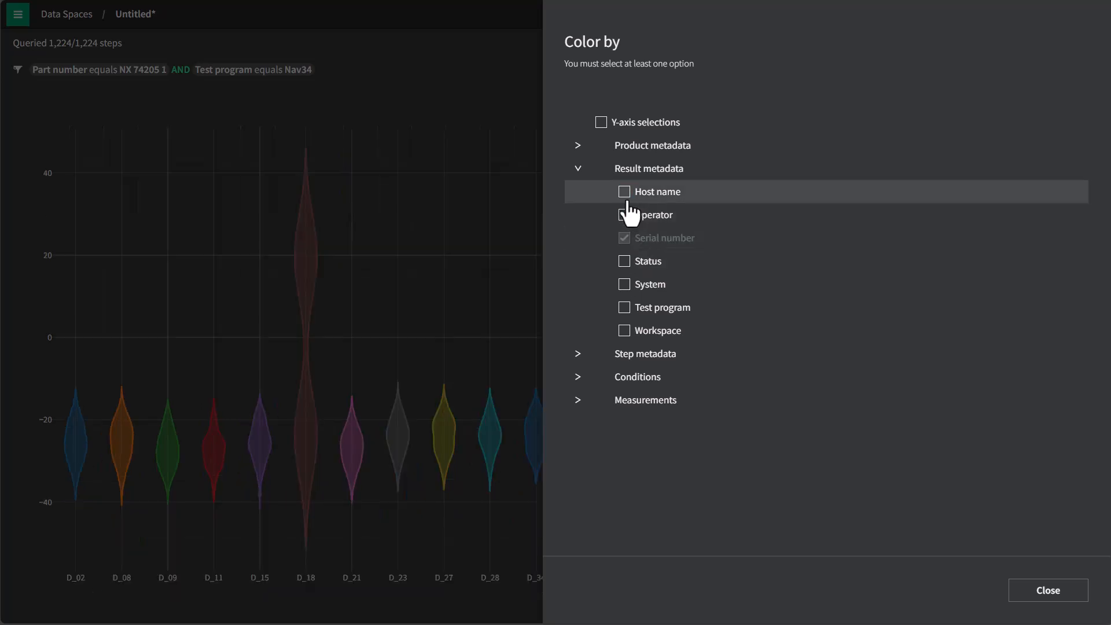
left_click(627, 200)
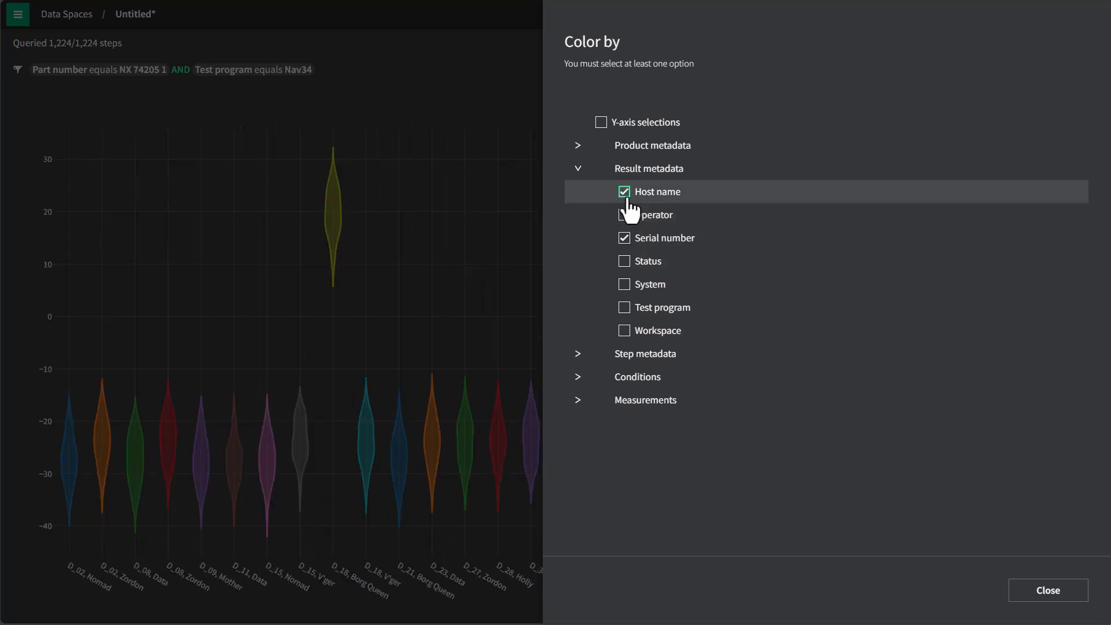
left_click(626, 197)
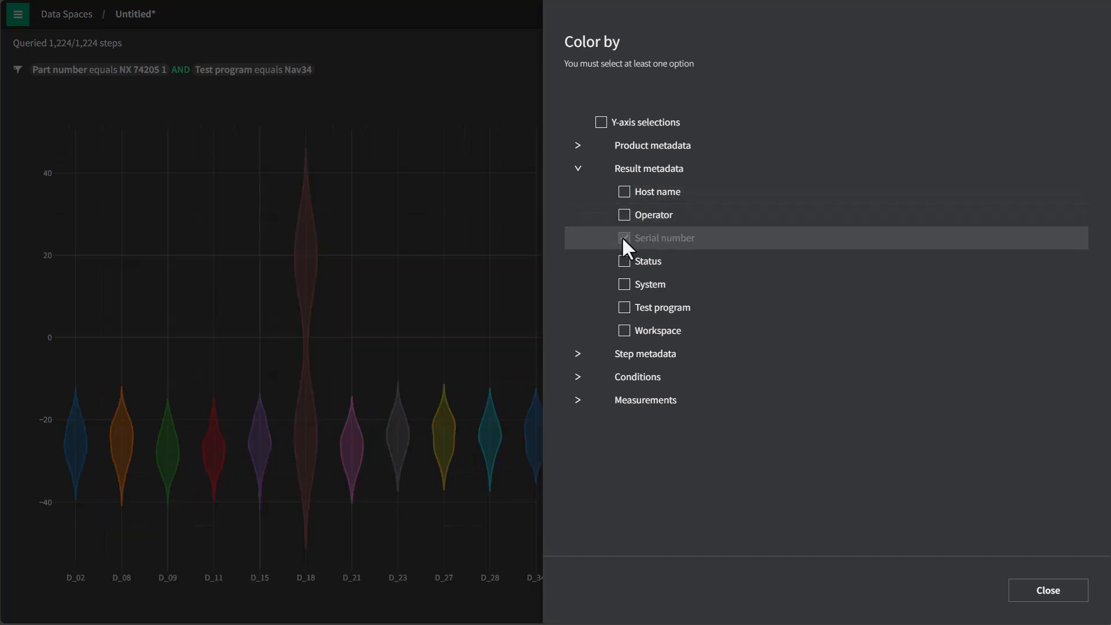
Color the plot by Operator and Host name, and remove Serial number from the coloring
left_click(625, 217)
left_click(626, 197)
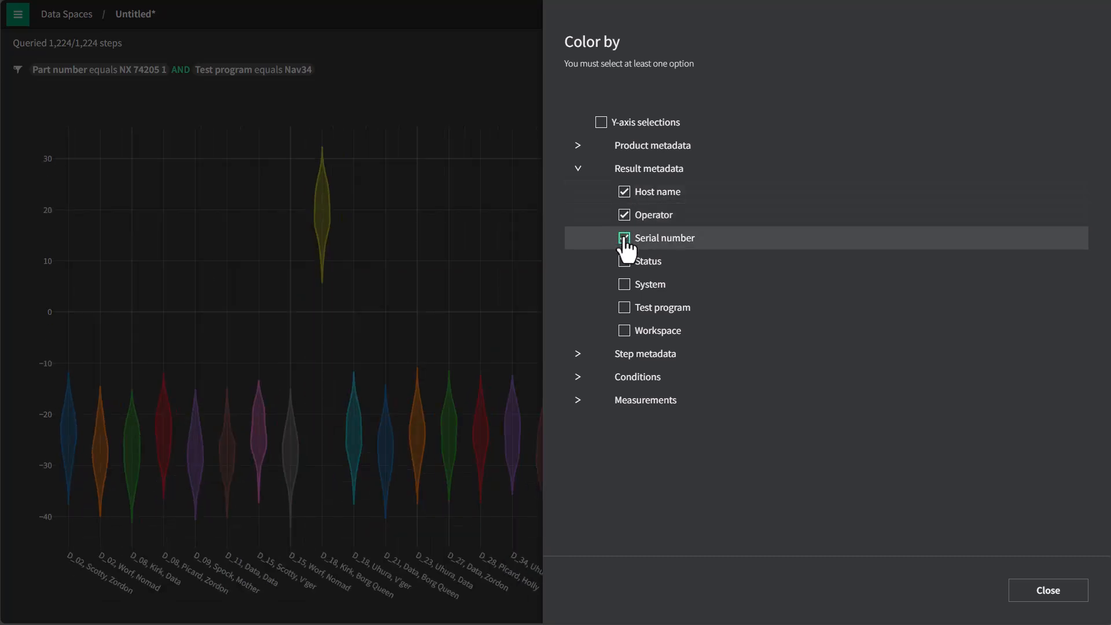
left_click(626, 239)
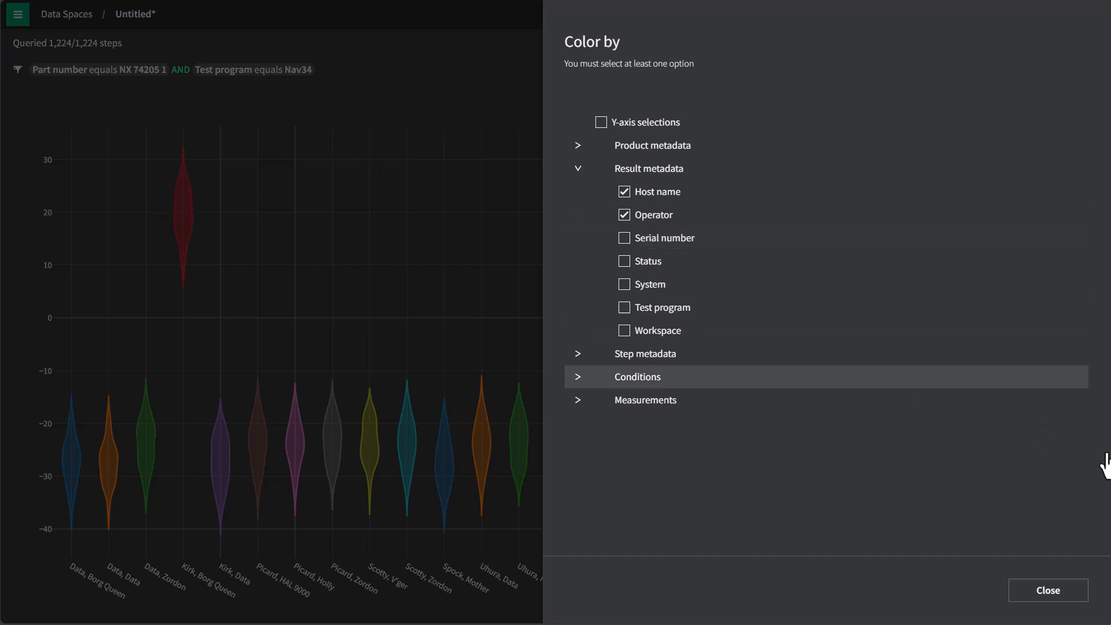
left_click(1049, 591)
Switch the plot type to Scatter and set Index as the X-axis
left_click(821, 148)
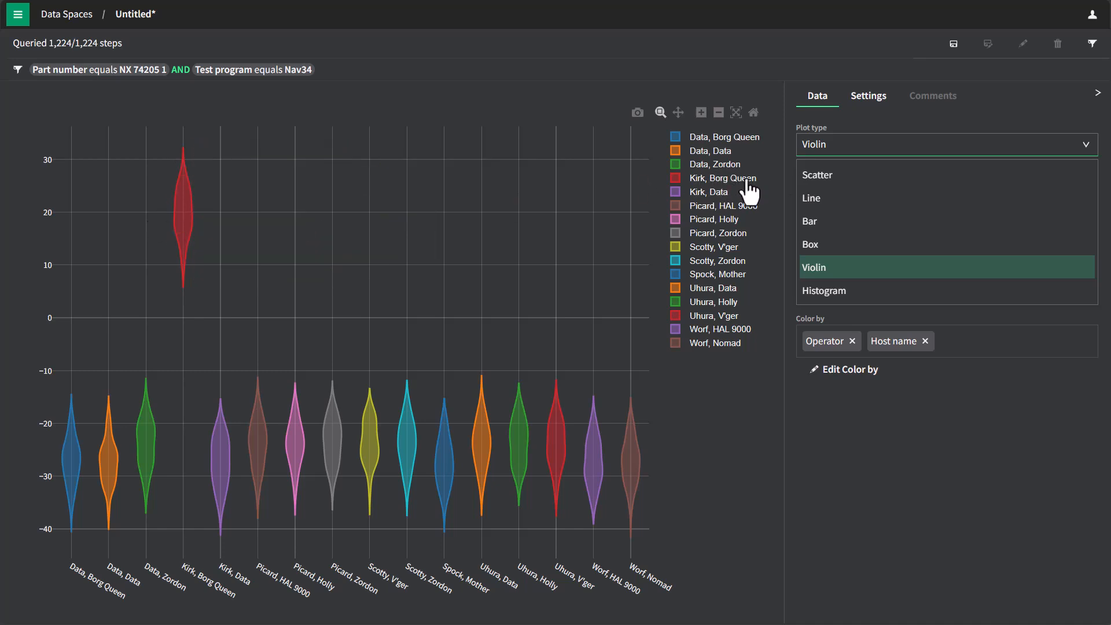
left_click(830, 175)
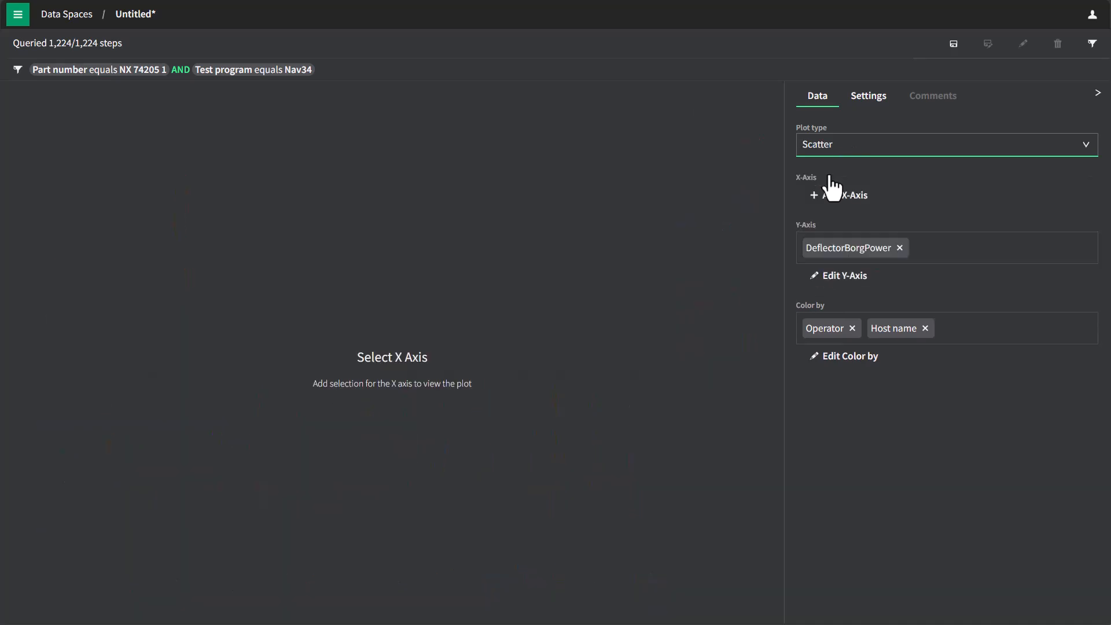
left_click(835, 195)
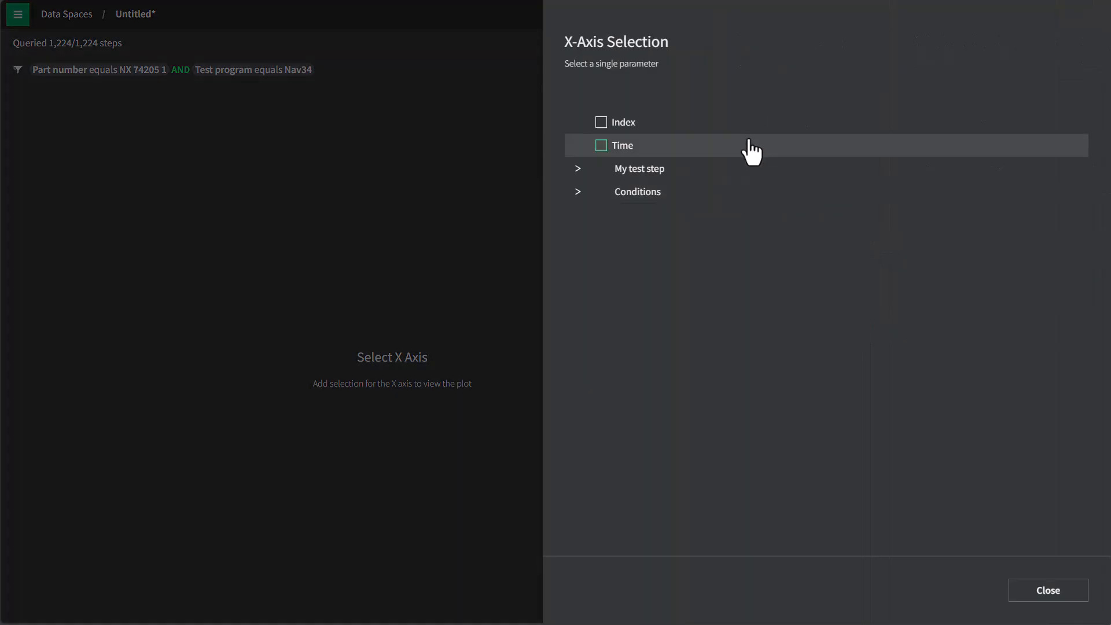
left_click(617, 124)
left_click(1056, 599)
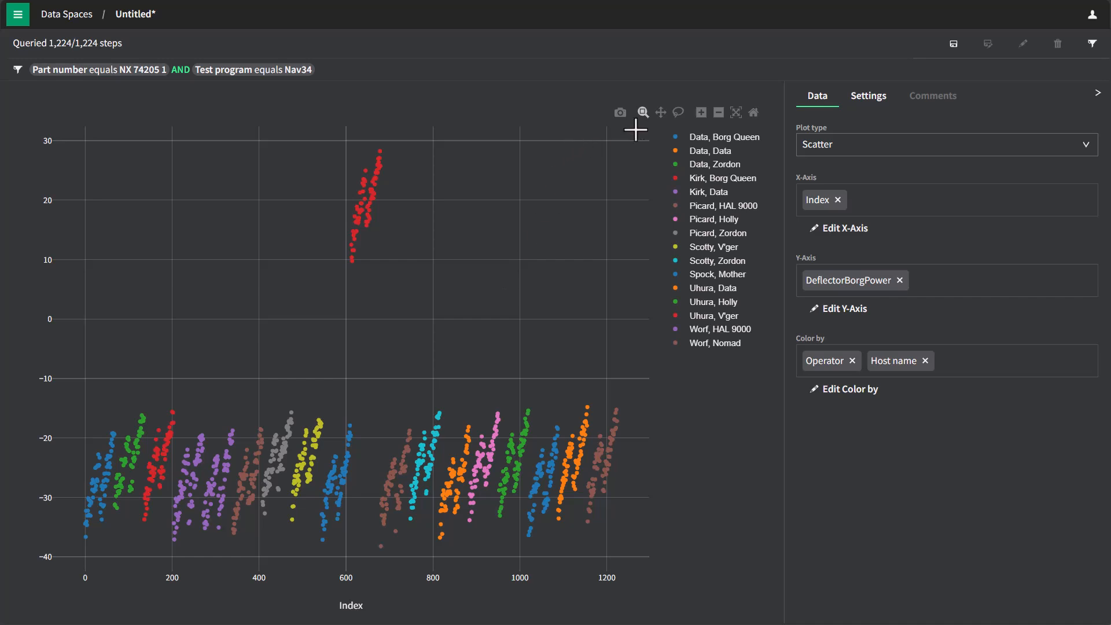
Lasso the outlier cluster above 0 near index 600 to 700 and open its results for editing
mouse_move(383, 150)
mouse_move(383, 144)
left_mouse_down()
mouse_move(325, 216)
mouse_move(367, 267)
mouse_move(391, 171)
mouse_move(383, 144)
left_mouse_up()
left_click(50, 47)
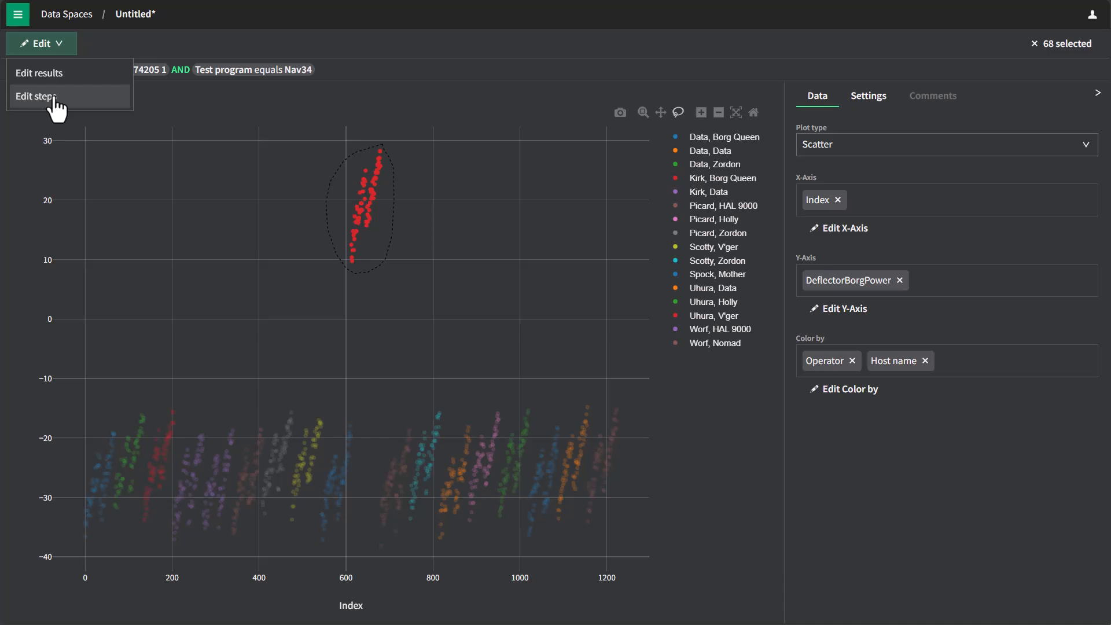
left_click(46, 74)
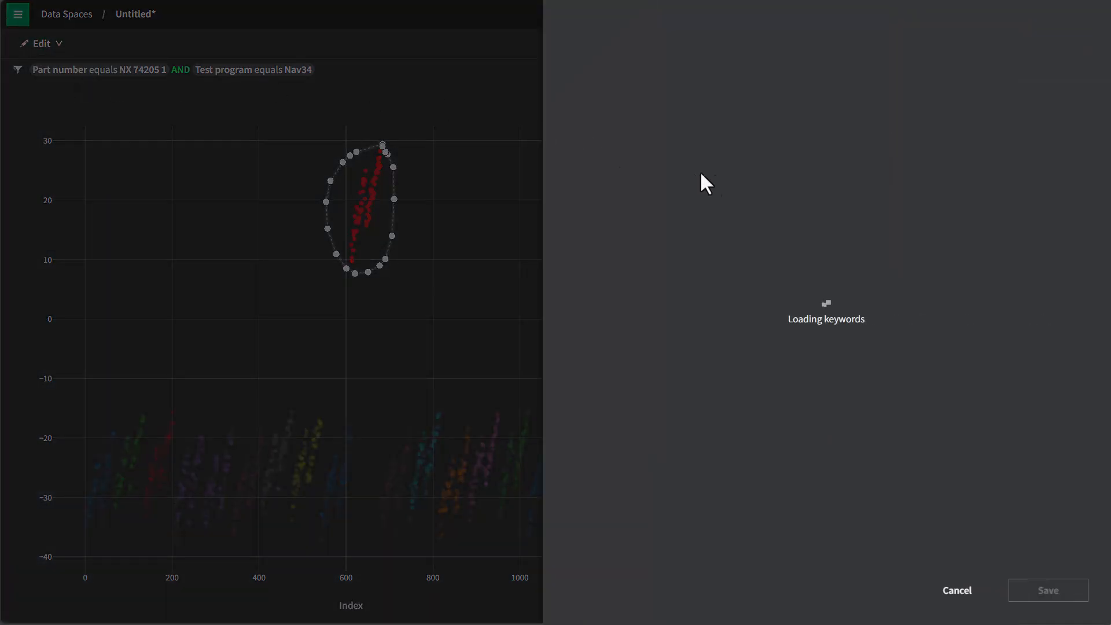
Replace the existing keyword with a new keyword "review", exclude the selected results from the data space, and save
left_click(617, 138)
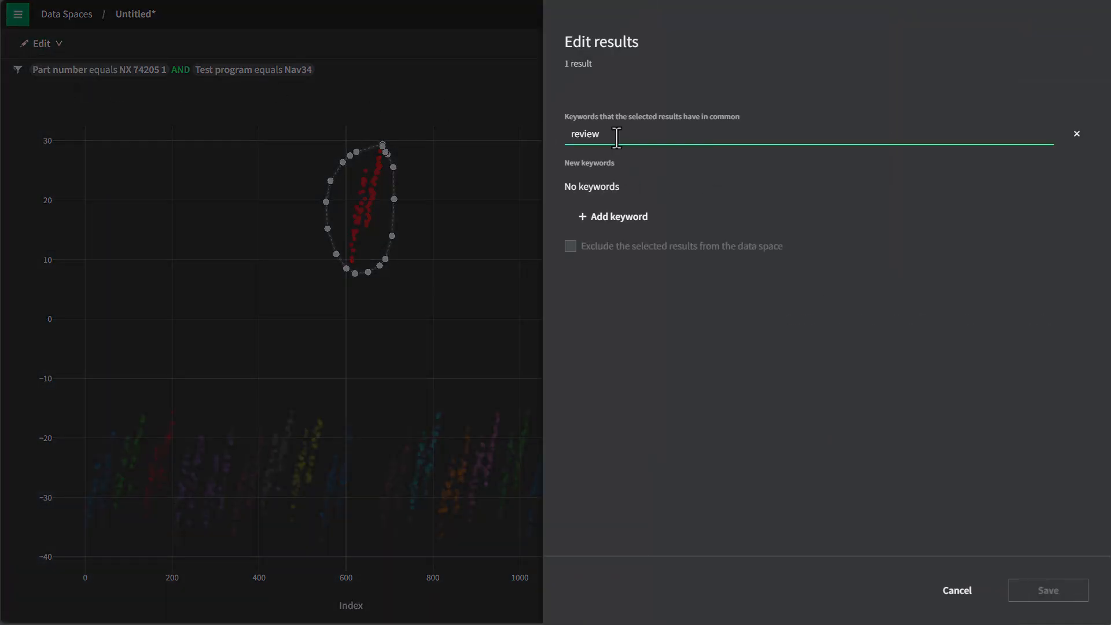
left_click(1076, 135)
left_click(615, 218)
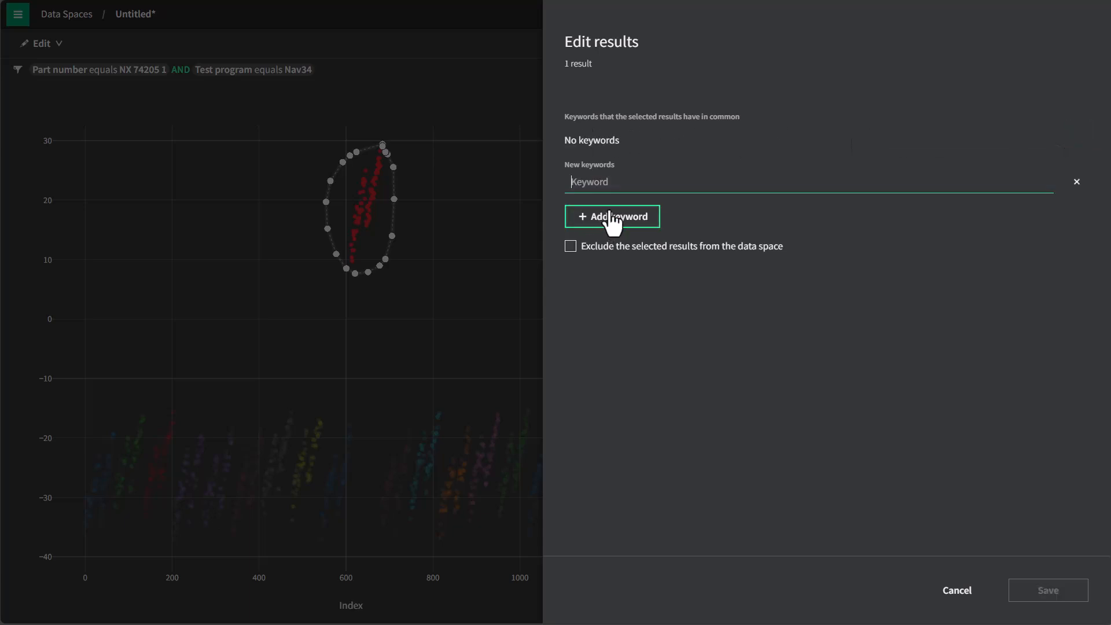
type("review")
left_click(651, 335)
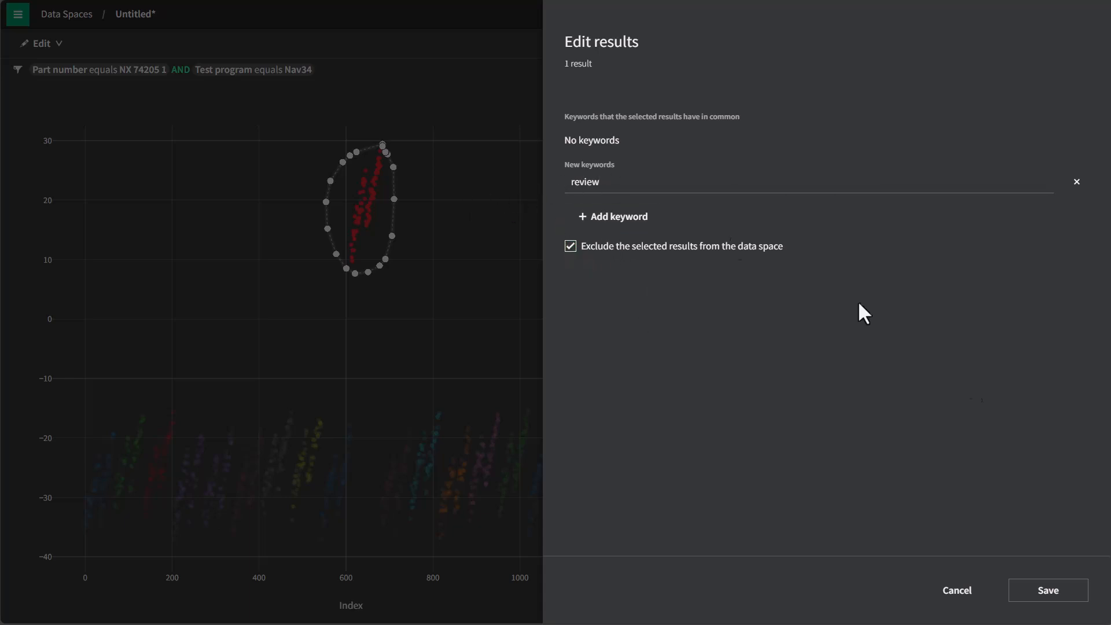
left_click(1048, 590)
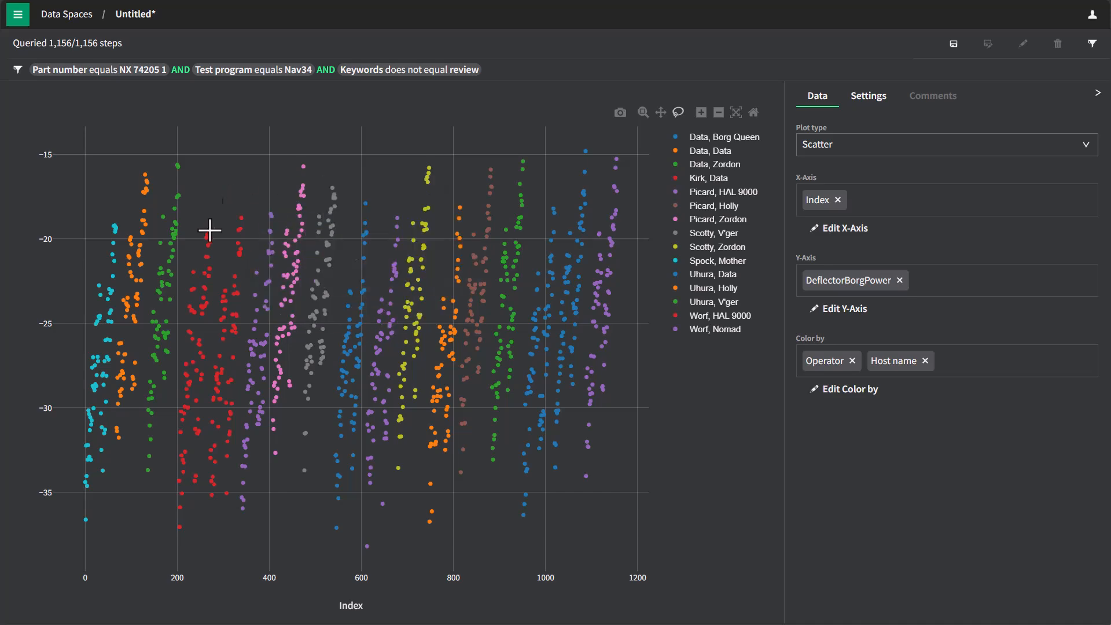
Check the conditions in the data space's query configuration and leave it without running the query
left_click(1092, 42)
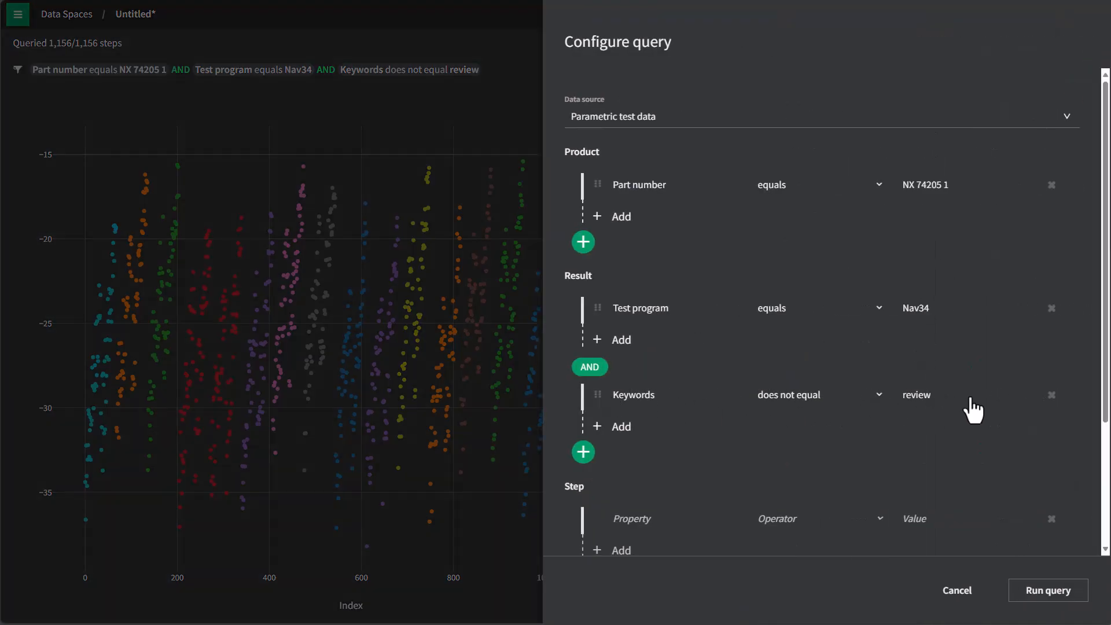
left_click(961, 594)
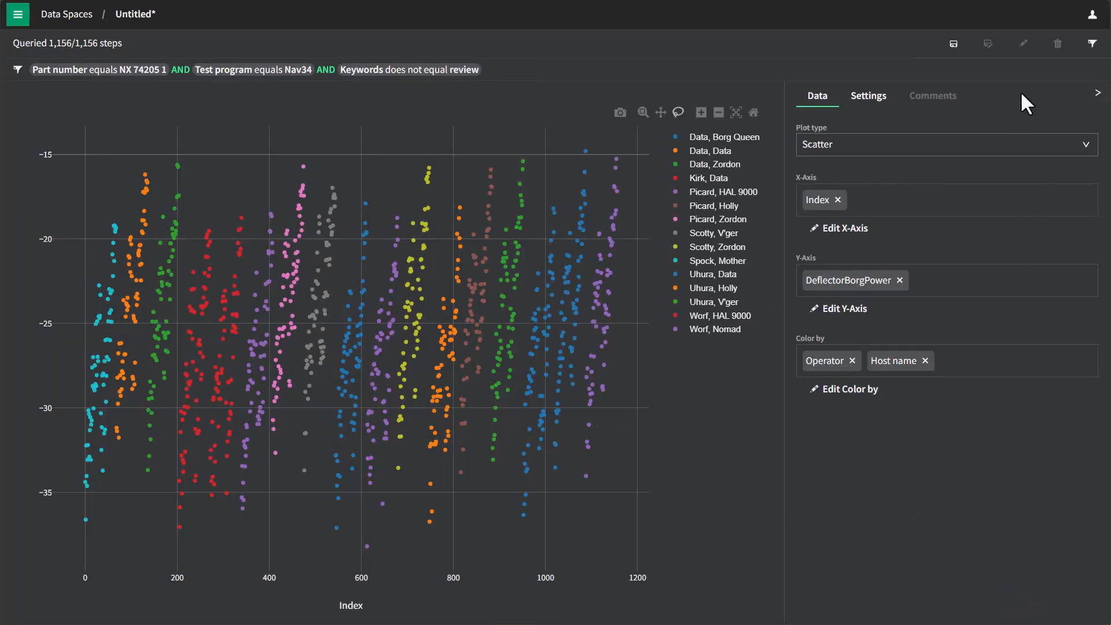
Save the data space under the name "for later"
left_click(954, 48)
type("for later")
key("Tab")
key("Down")
key("Tab")
left_click(1065, 589)
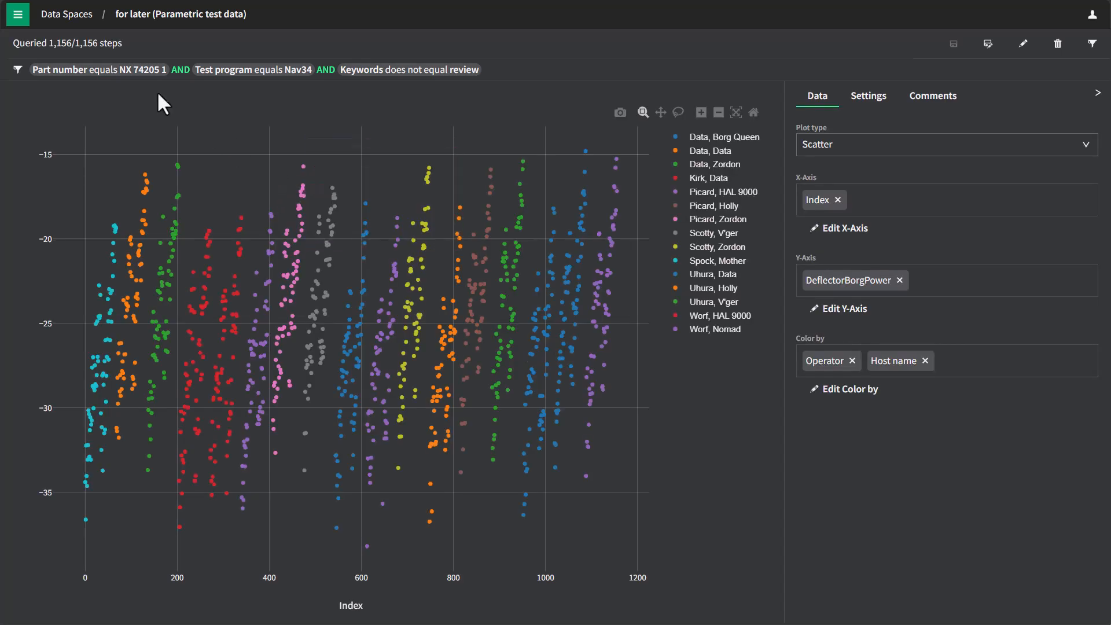
Go to the Products list and open the NX 74205 Defiant product
left_click(18, 17)
left_click(70, 206)
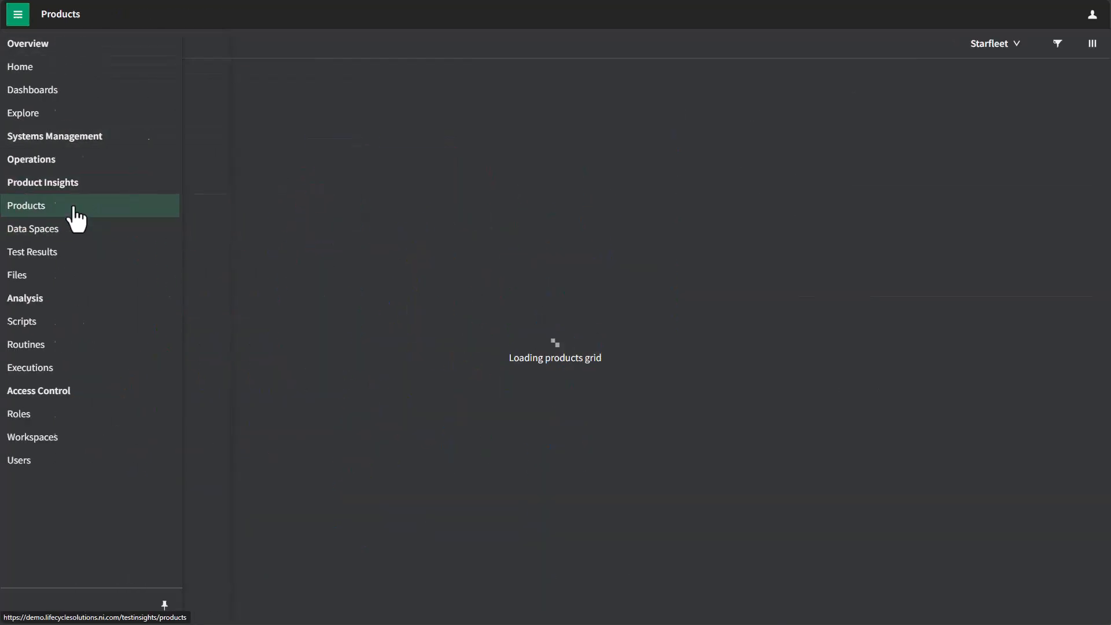
left_click(101, 140)
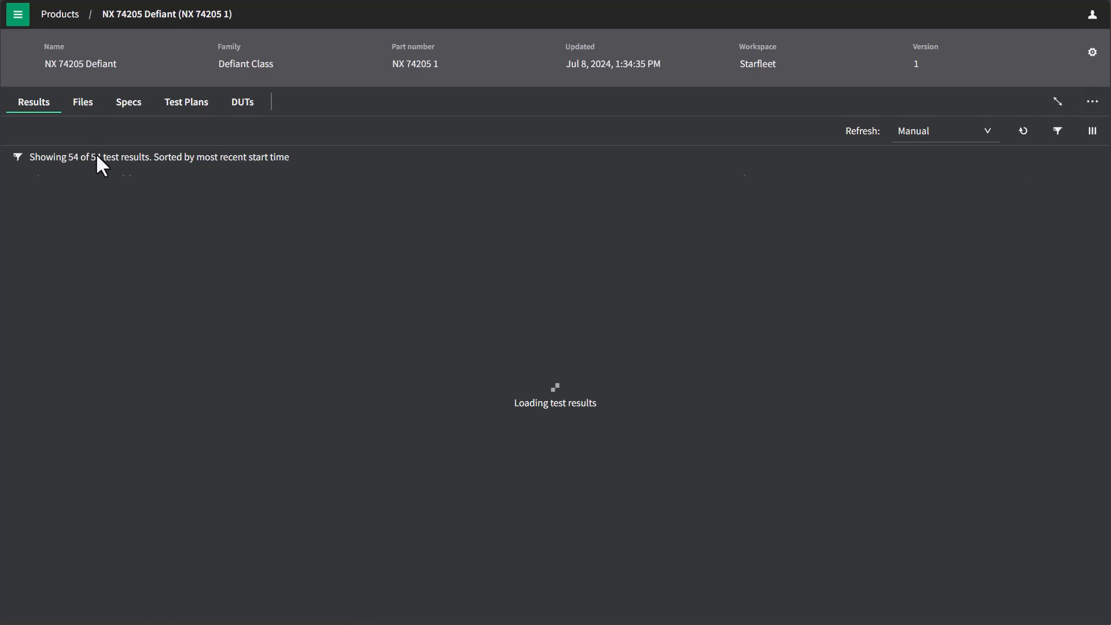
Filter the product's test results with a query where Keyword contains "review"
left_click(1058, 131)
left_click(684, 144)
key("ctrl+a")
type("ej")
key("BackSpace")
key("BackSpace")
type("ke")
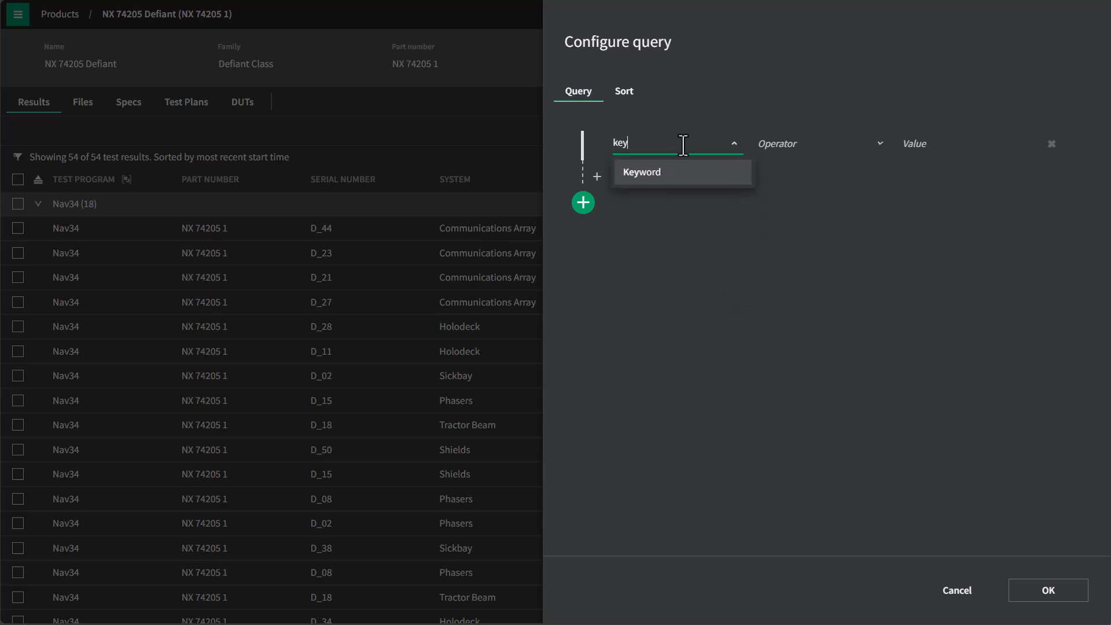
left_click(676, 171)
left_click(796, 152)
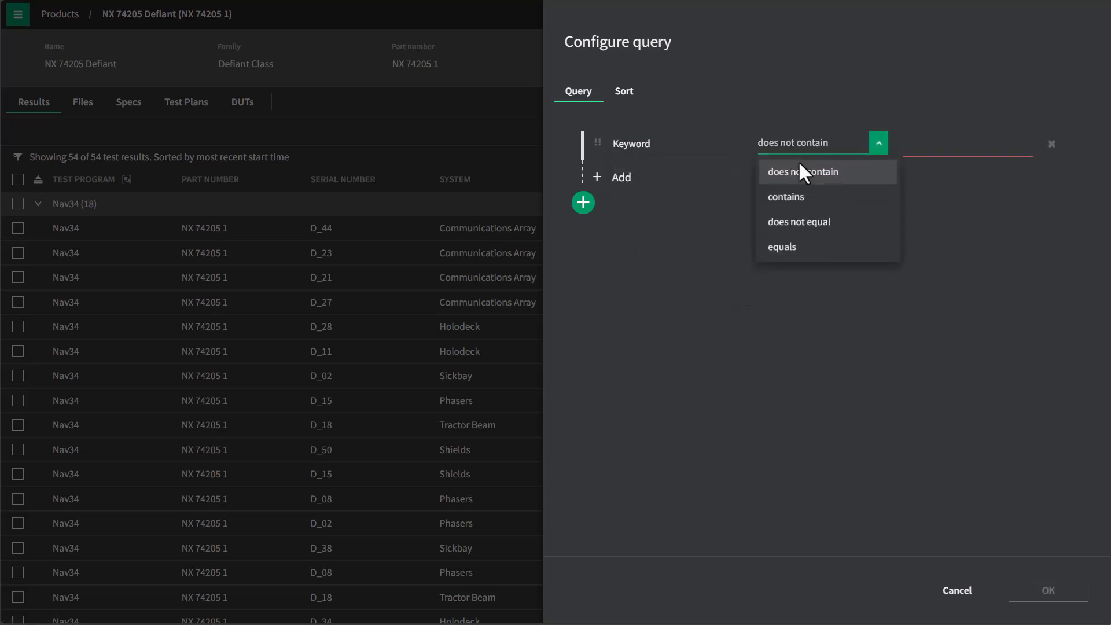
left_click(795, 200)
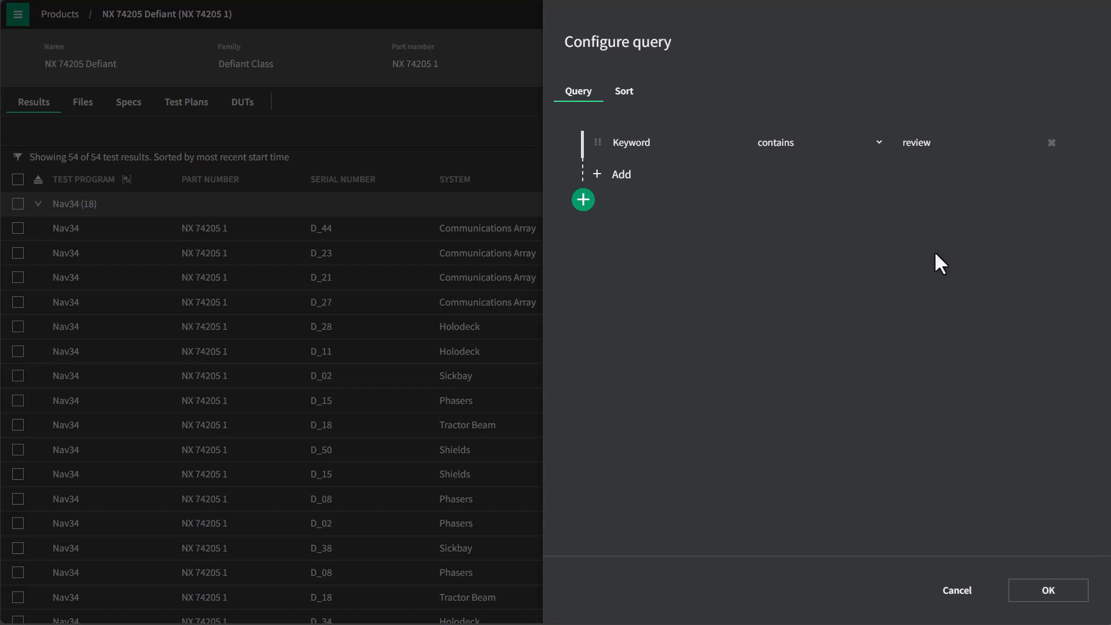
left_click(1049, 590)
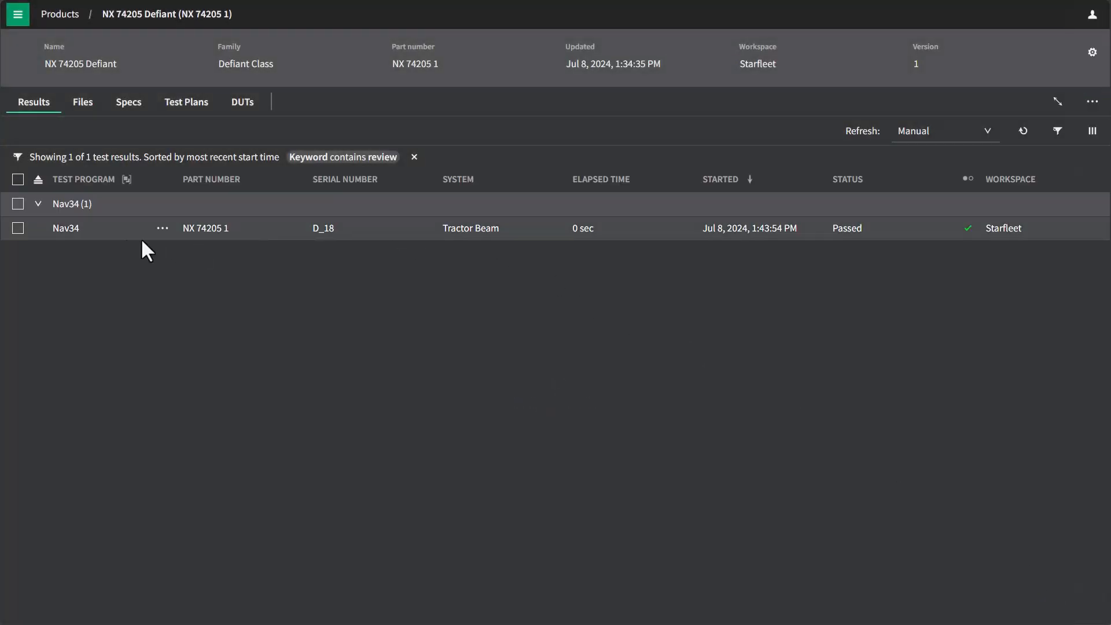
Open the comments of the filtered Nav34 result for D_18 and start a comment that mentions the colleague
left_click(103, 230)
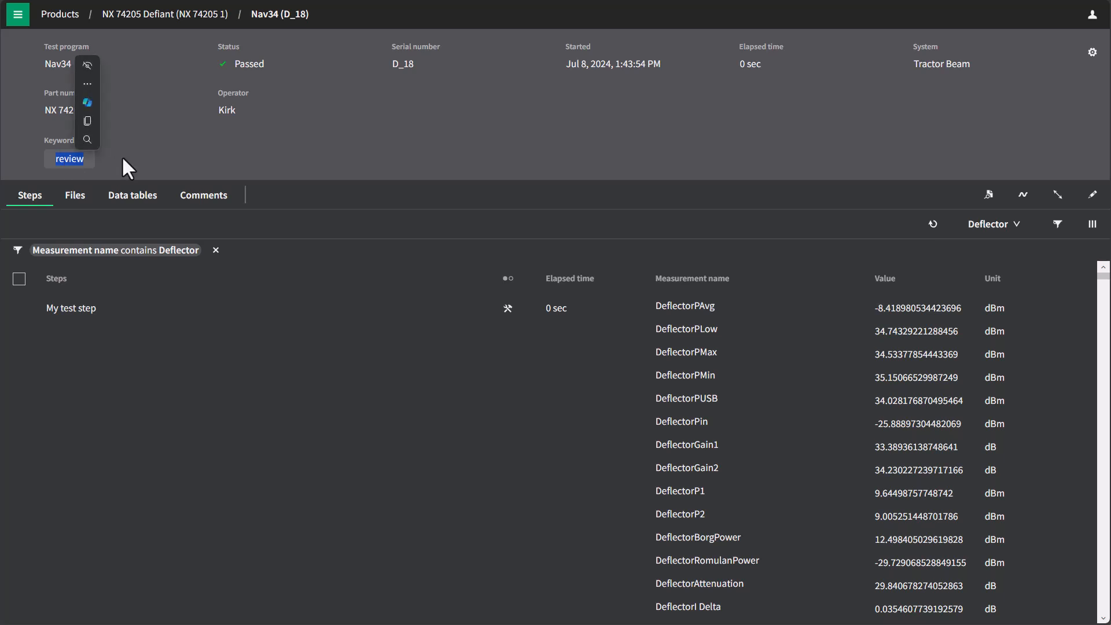
left_click(182, 199)
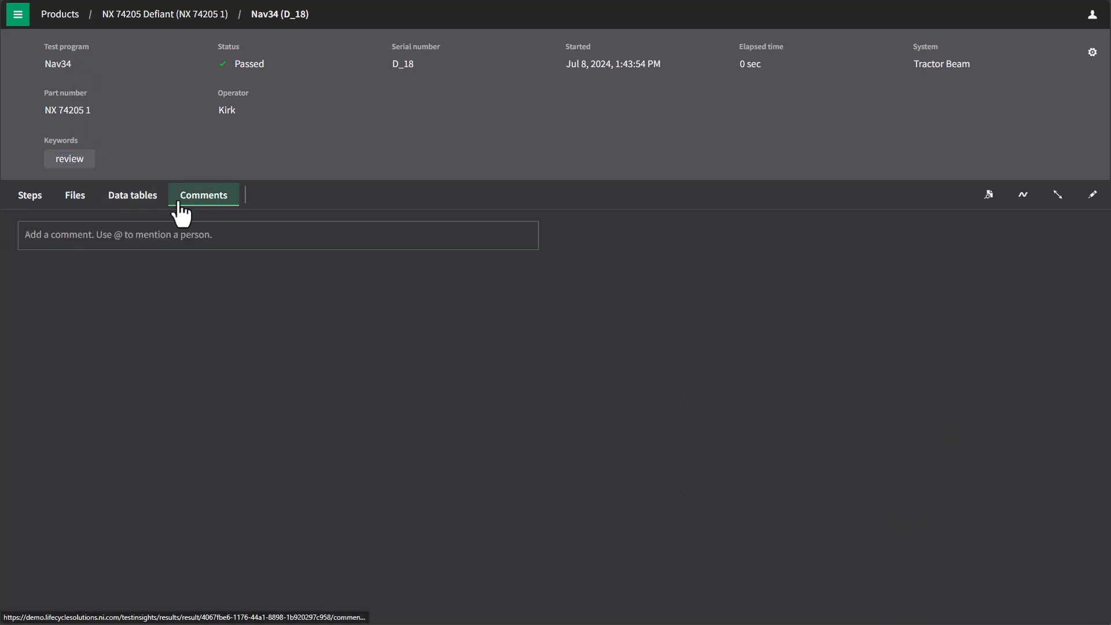
left_click(98, 237)
type("@josh")
key("Return")
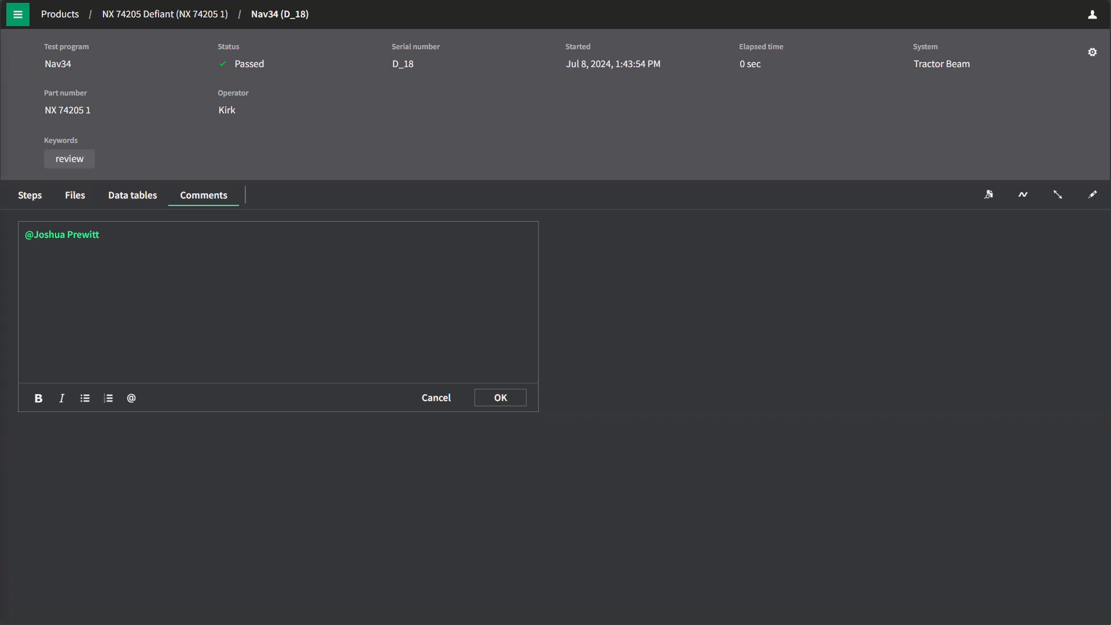
Add "can you look DeflectorBorgPower measurement on this test? Something looks off. Maybe something to do with the operator or the host." and post the comment
left_click(150, 241)
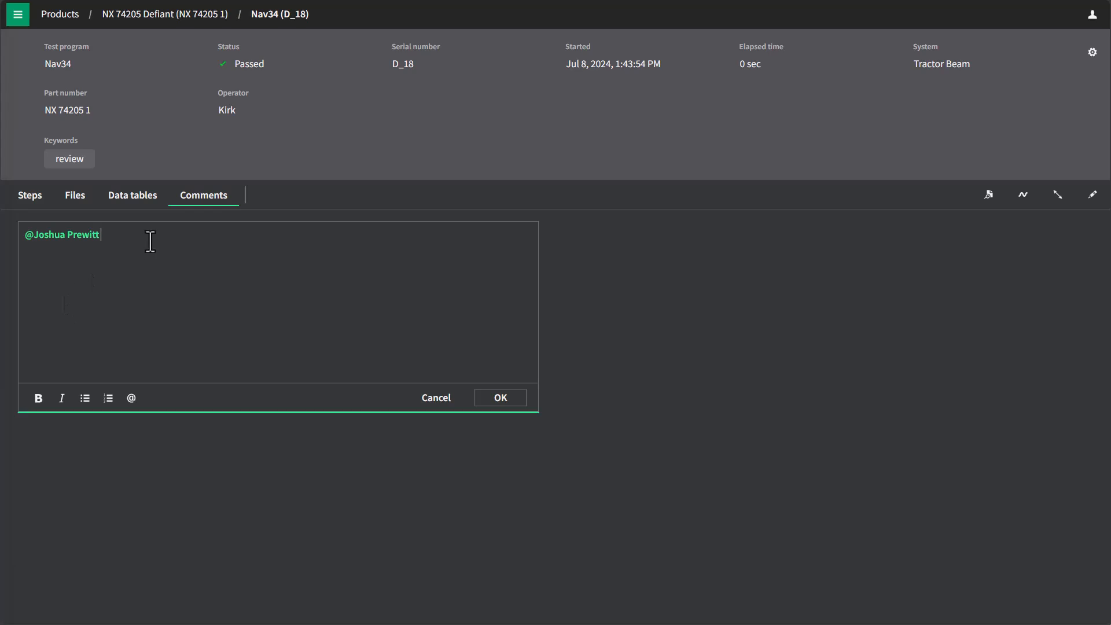
type("can you look DeflectorBorgPower measurement on this test? Something looks off. Maybe something to do with the operator or the host.")
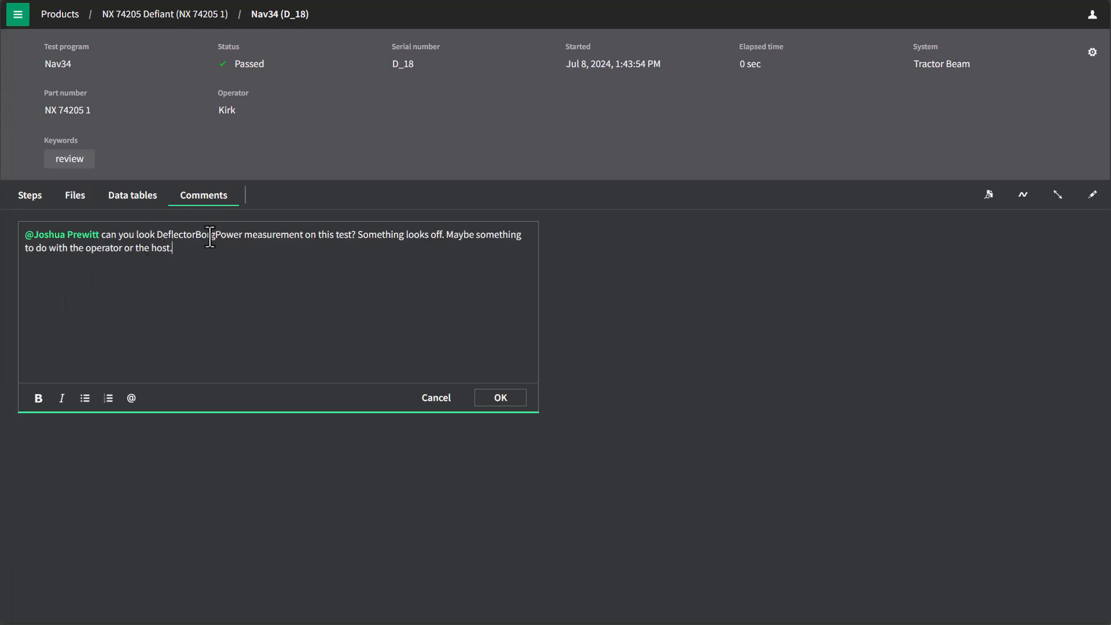
left_click(500, 399)
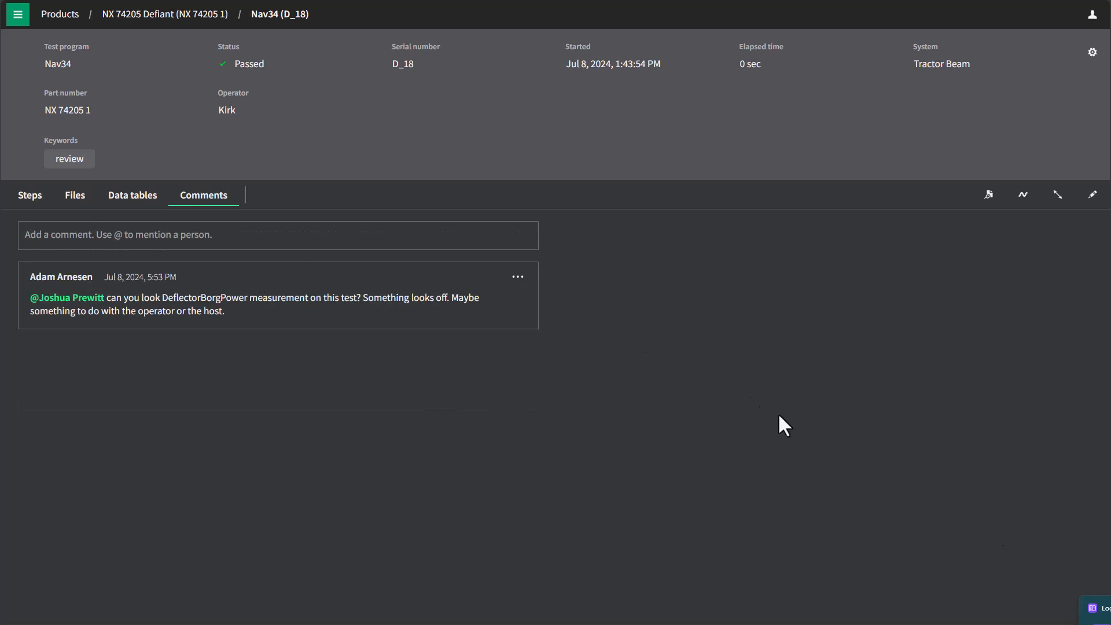